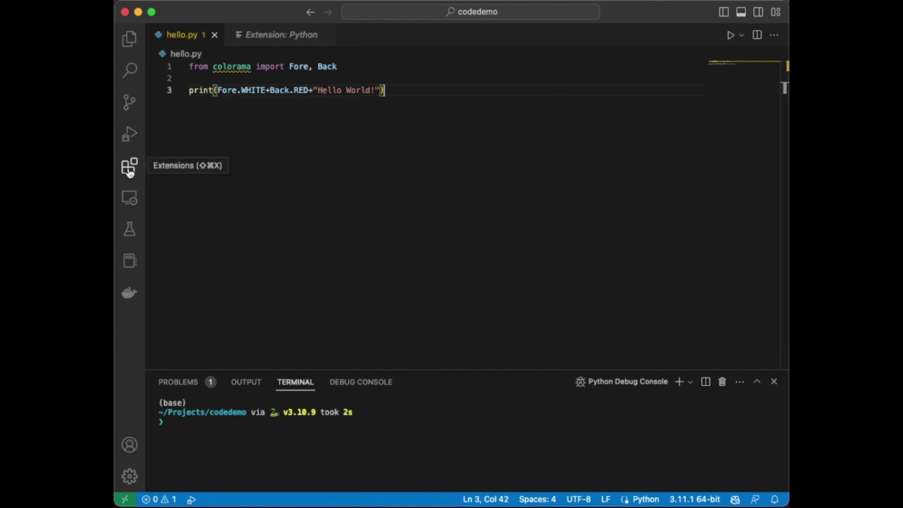
# - Check out peteg/codedemo into the current folder, installing and verifying its 16 dependencies
pyautogui.click(275, 39)
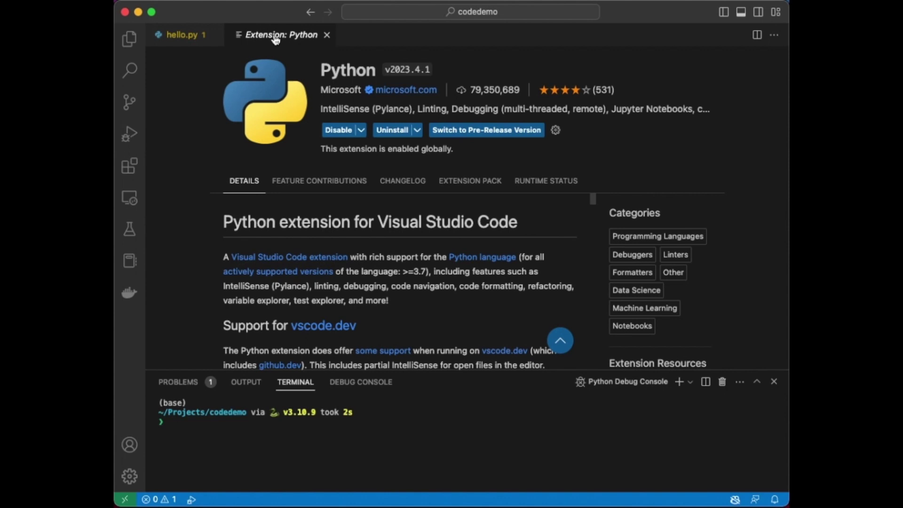
pyautogui.hotkey('ctrl', 'Tab')
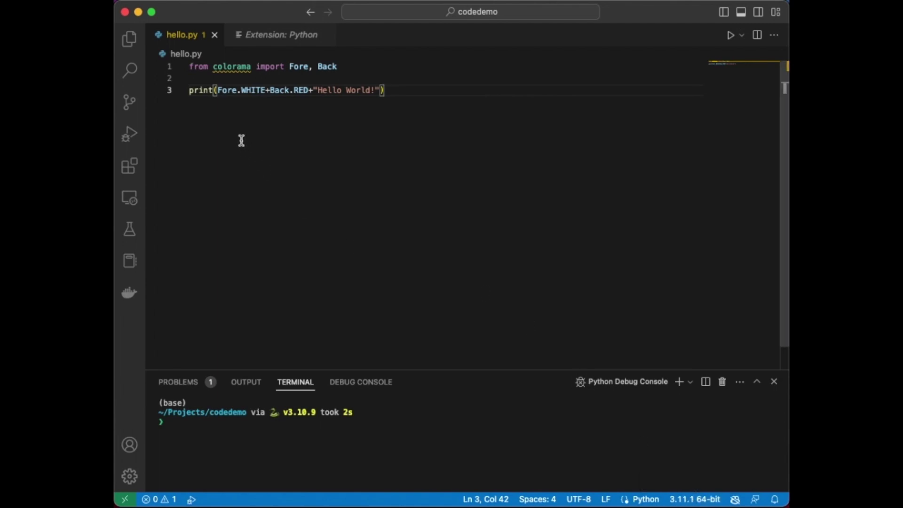
pyautogui.moveTo(228, 67)
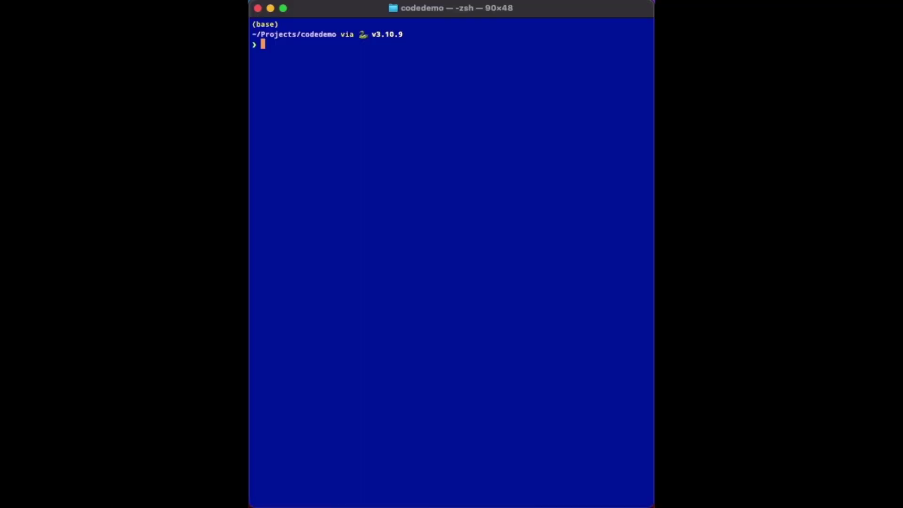
pyautogui.write('s')
pyautogui.write('tate checkout peteg')
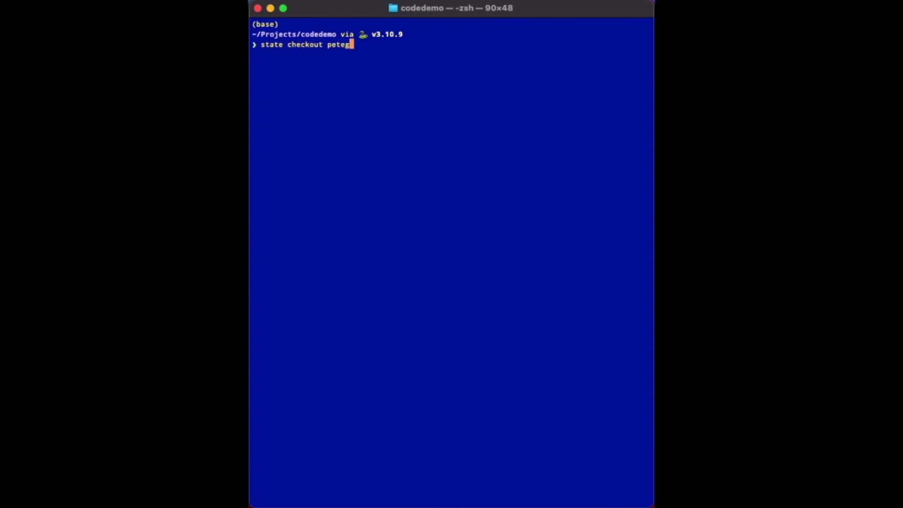
pyautogui.write('/codedemo ')
pyautogui.write('.')
pyautogui.press('Return')
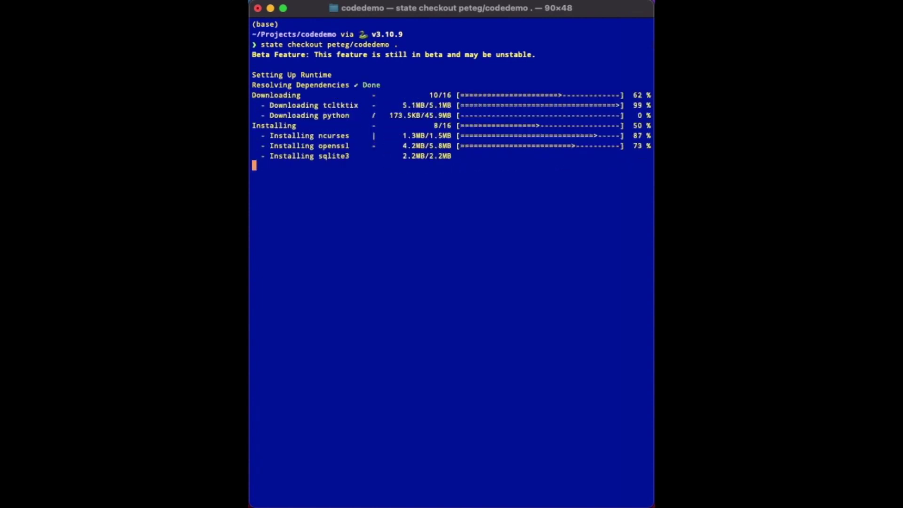
pyautogui.write('ll')
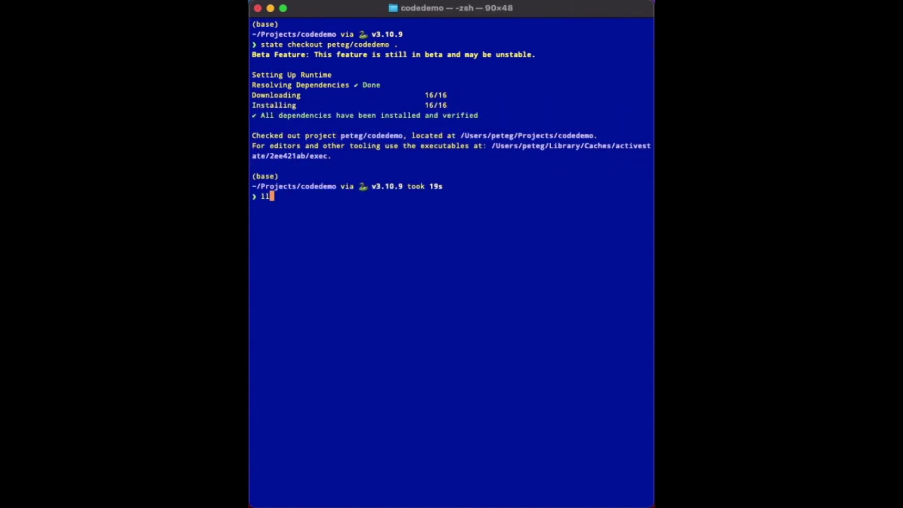
# - List the codedemo folder with ll and highlight activestate.yaml beside hello.py
pyautogui.press('Return')
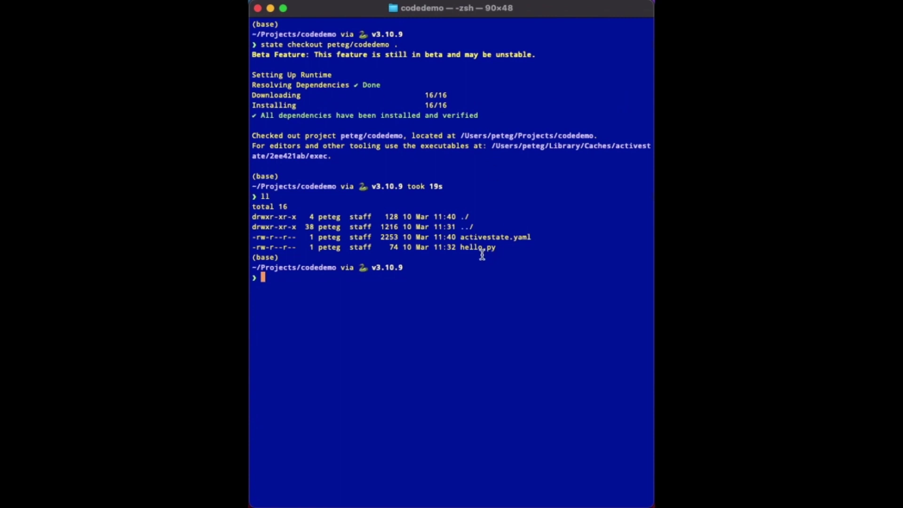
pyautogui.moveTo(462, 237); pyautogui.dragTo(536, 239)
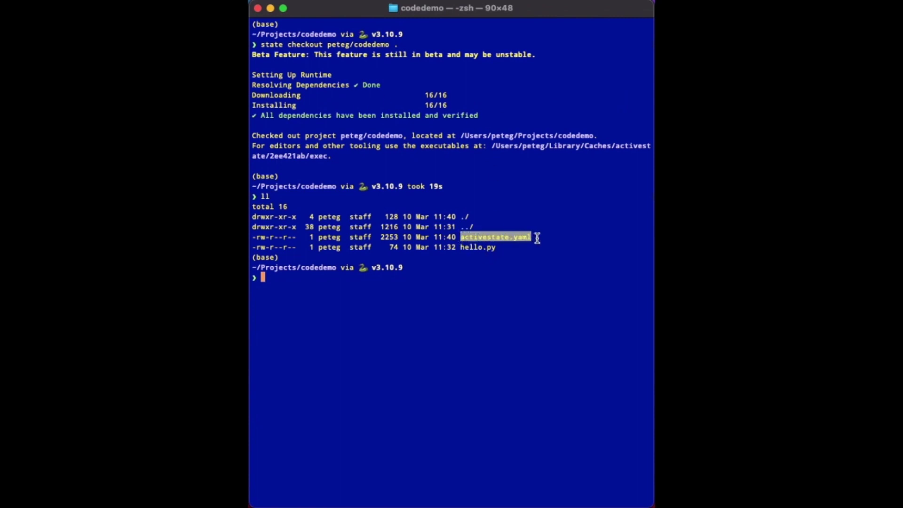
pyautogui.click(489, 236)
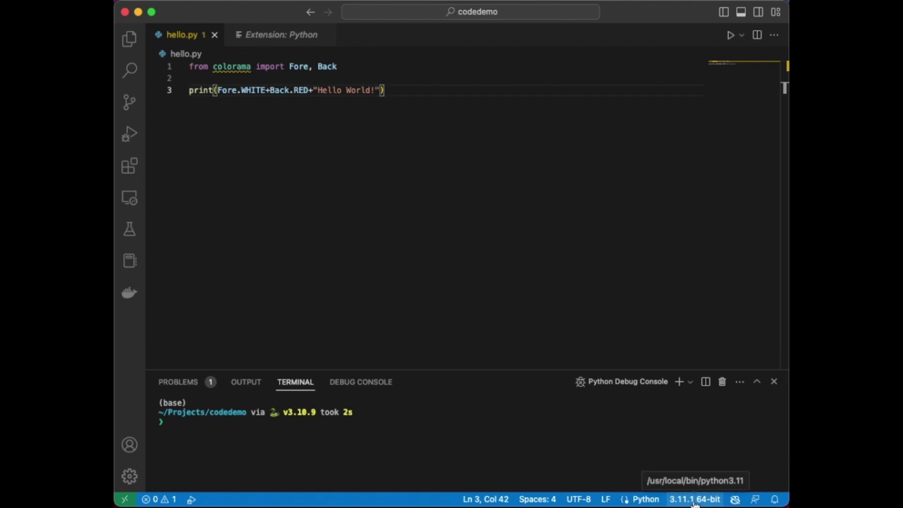
# - Select the 'Python 3.10.8 64-bit (peteg/codedemo): ActiveState' interpreter for hello.py
pyautogui.click(694, 499)
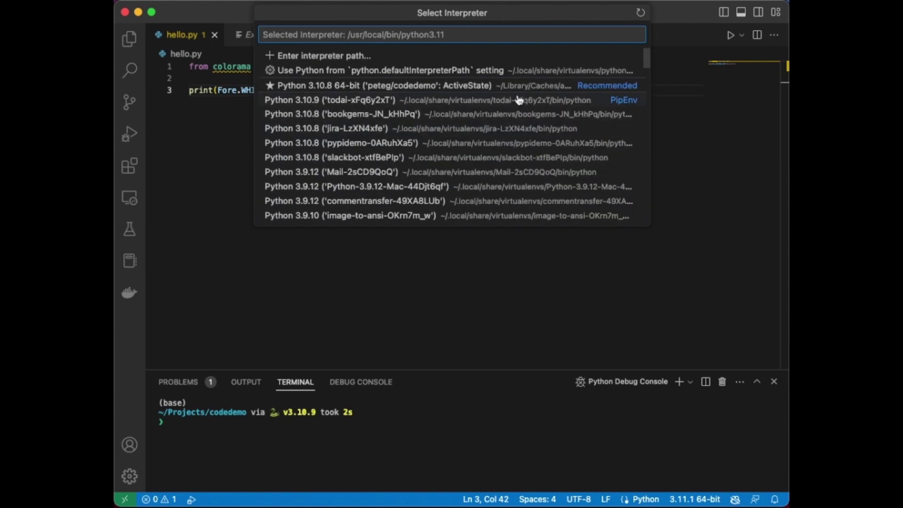
pyautogui.click(482, 87)
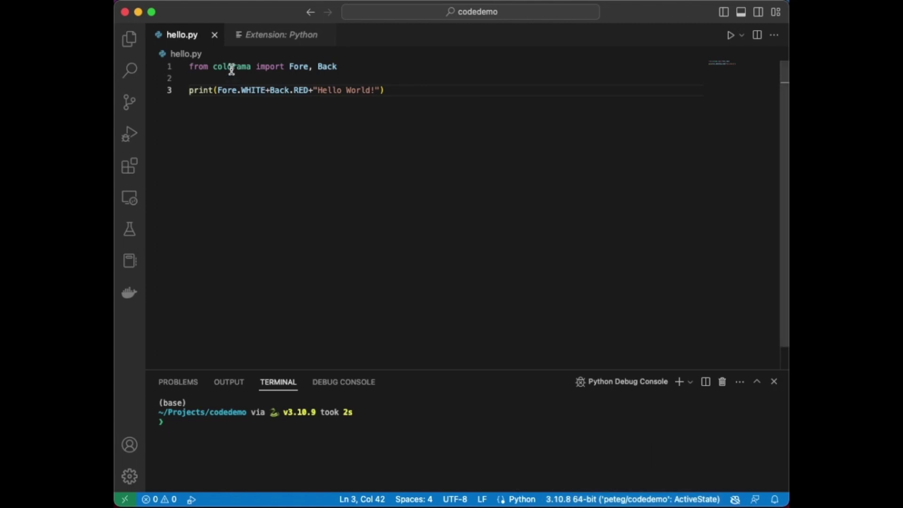
# - Start a debugging run of hello.py from the editor with F5
pyautogui.click(397, 91)
pyautogui.press('F5')
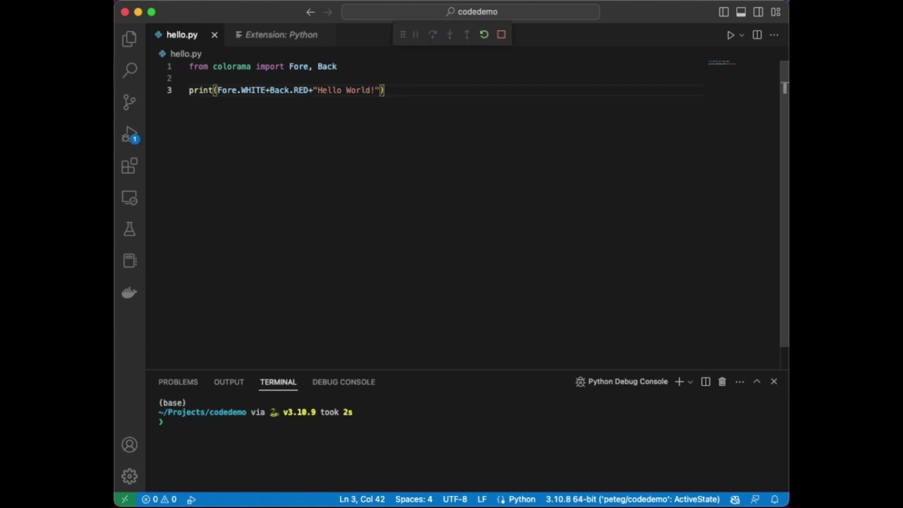